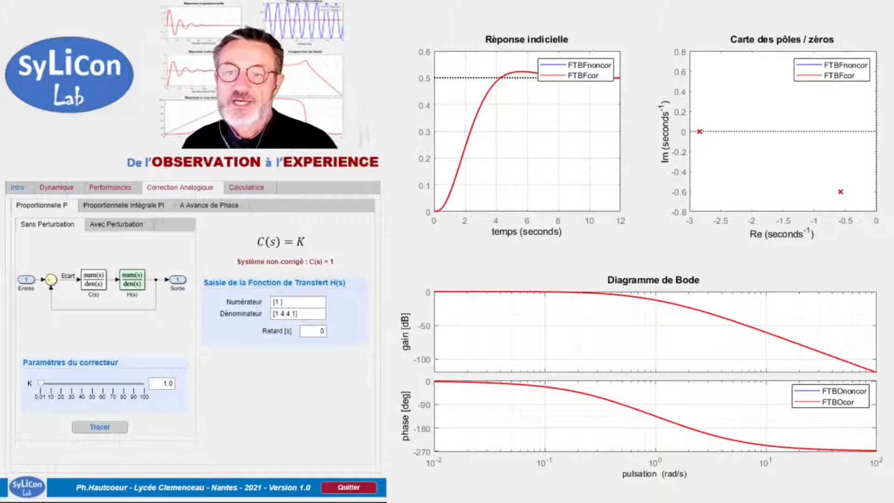
# Step: Look through the proportional, PI and phase-lead corrector pages, and compare the proportional loop's block diagram with and without disturbance
pyautogui.click(130, 211)
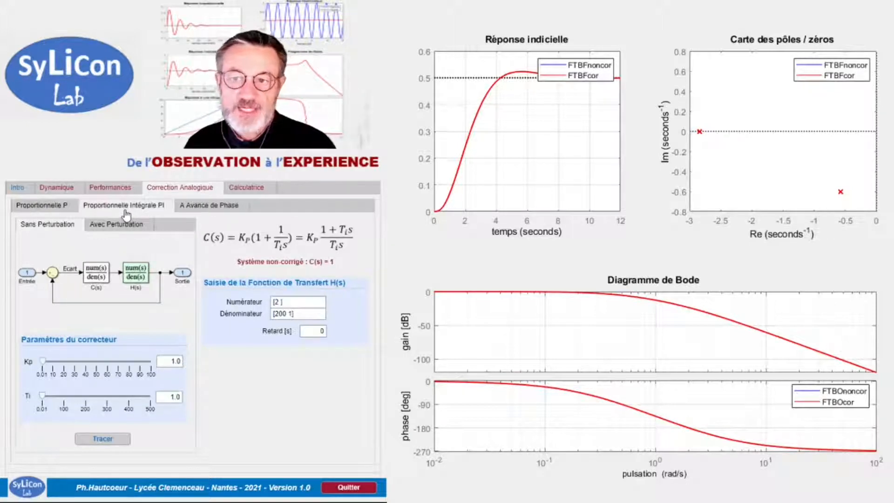
pyautogui.click(208, 209)
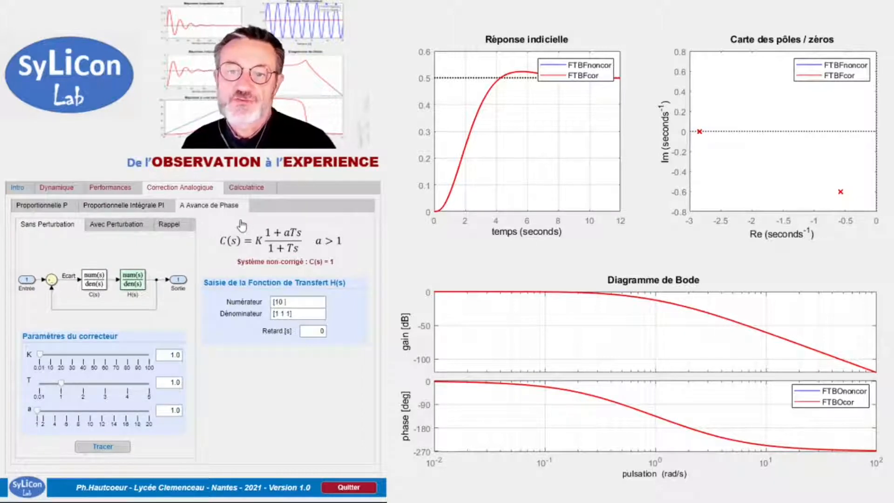
pyautogui.click(152, 208)
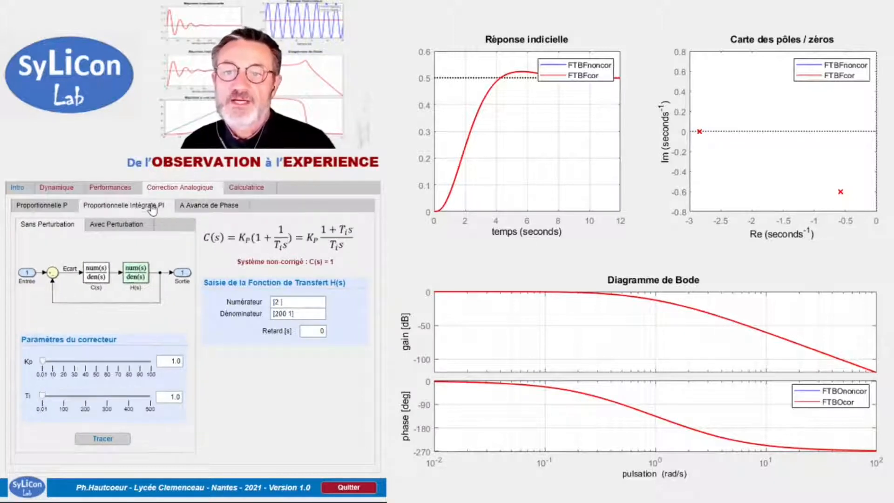
pyautogui.click(72, 208)
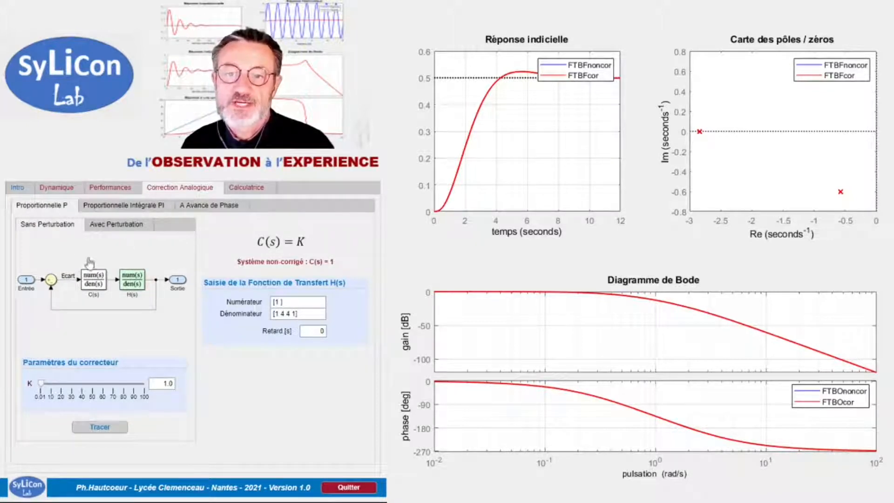
pyautogui.click(107, 228)
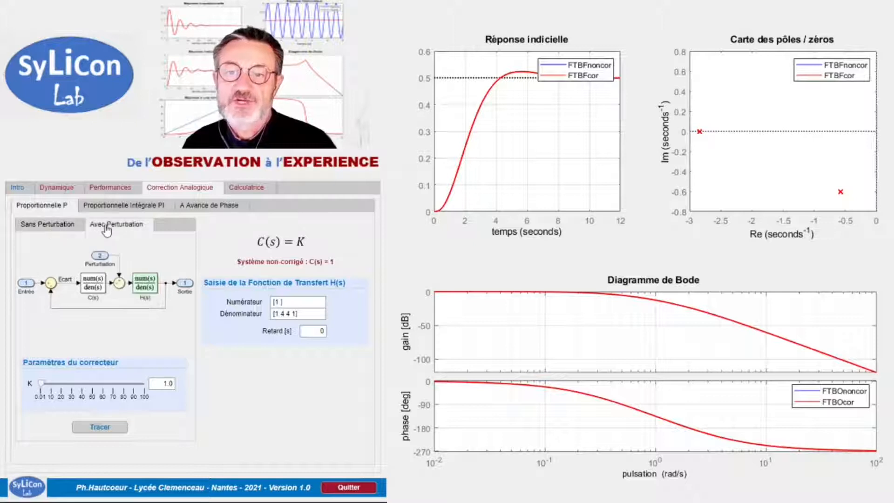
pyautogui.click(57, 226)
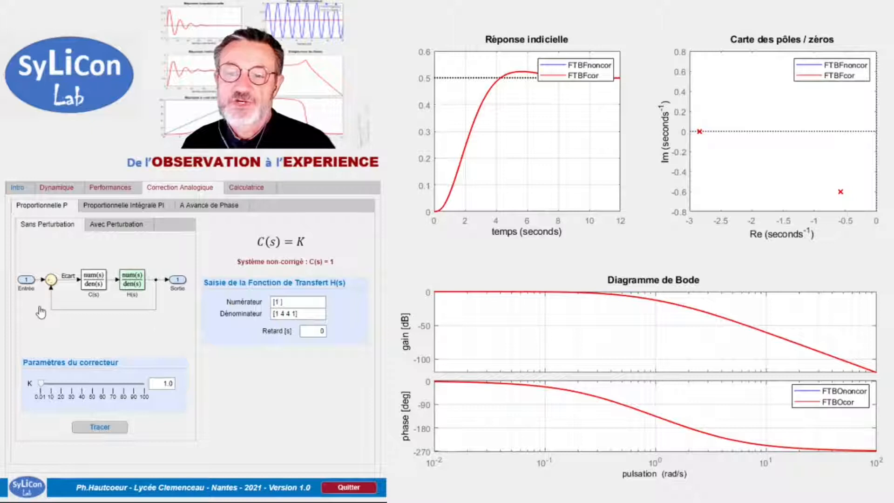
pyautogui.click(122, 226)
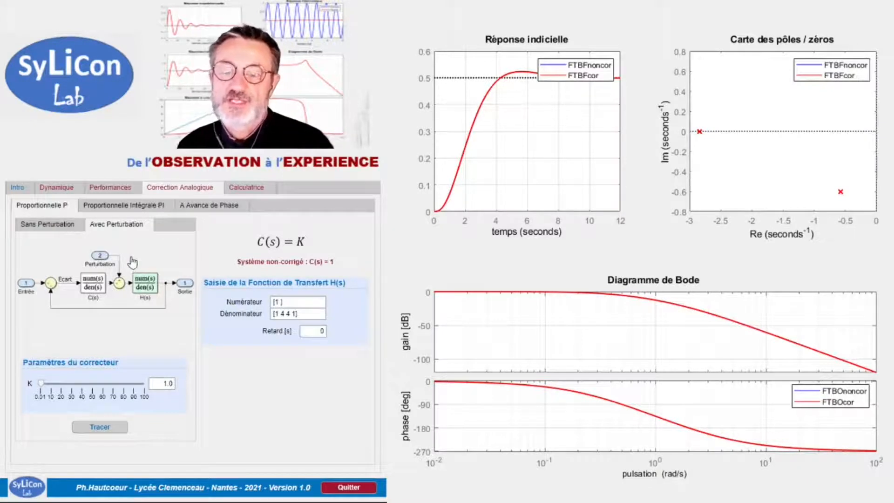
pyautogui.click(44, 223)
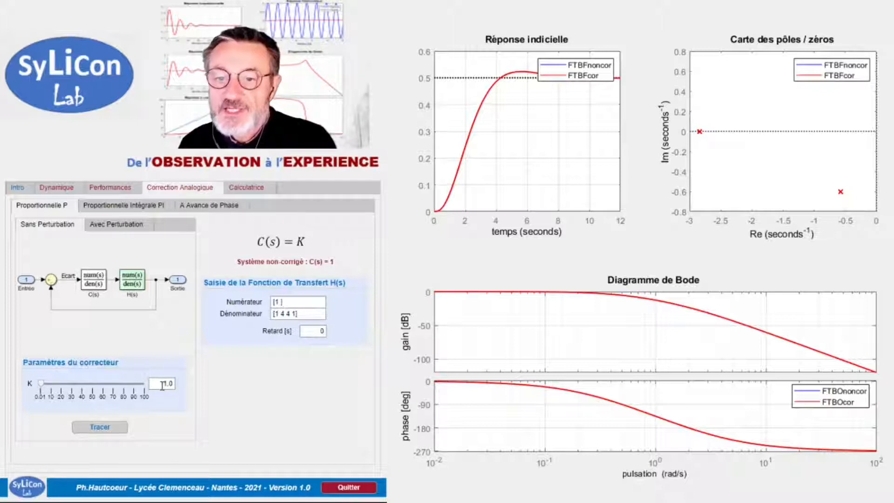
# Step: Set the proportional corrector's gain K to 5 and plot the system's responses without and with disturbance
pyautogui.moveTo(162, 386); pyautogui.dragTo(175, 385)
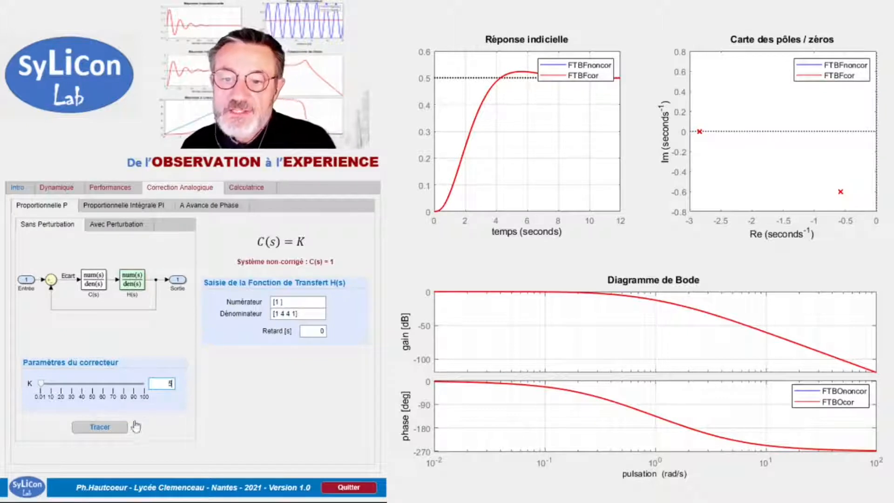
pyautogui.click(119, 426)
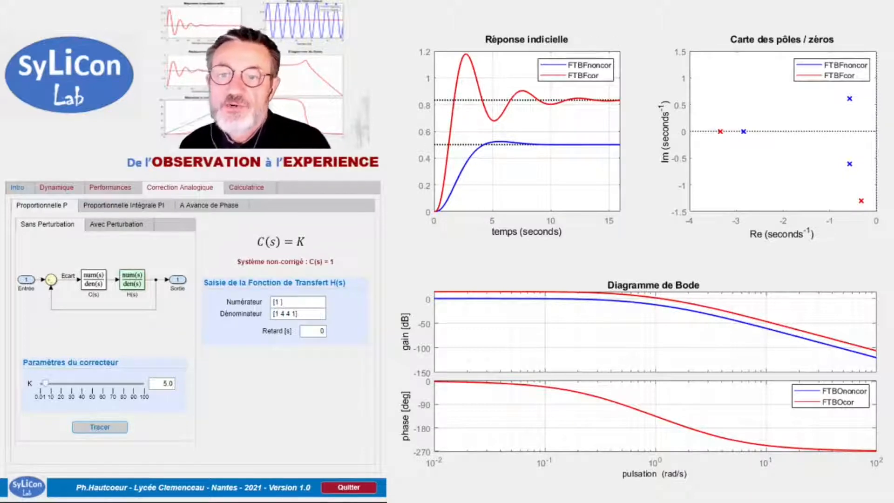
pyautogui.click(112, 226)
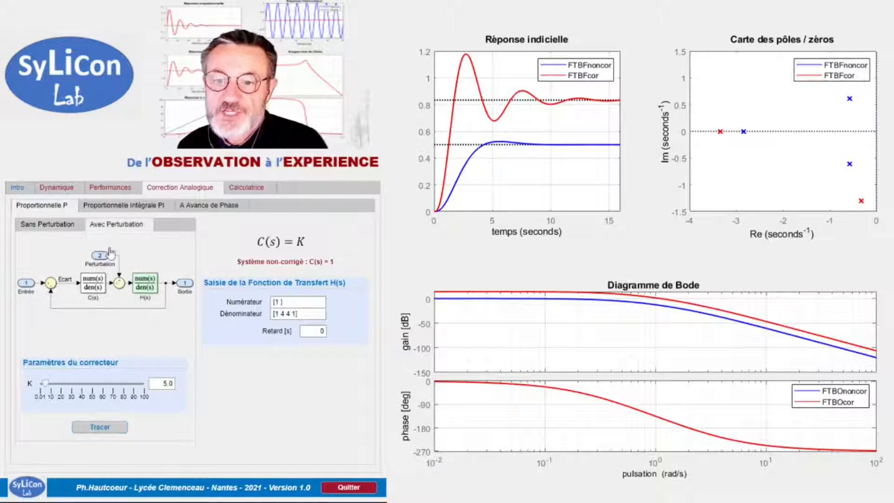
pyautogui.click(102, 429)
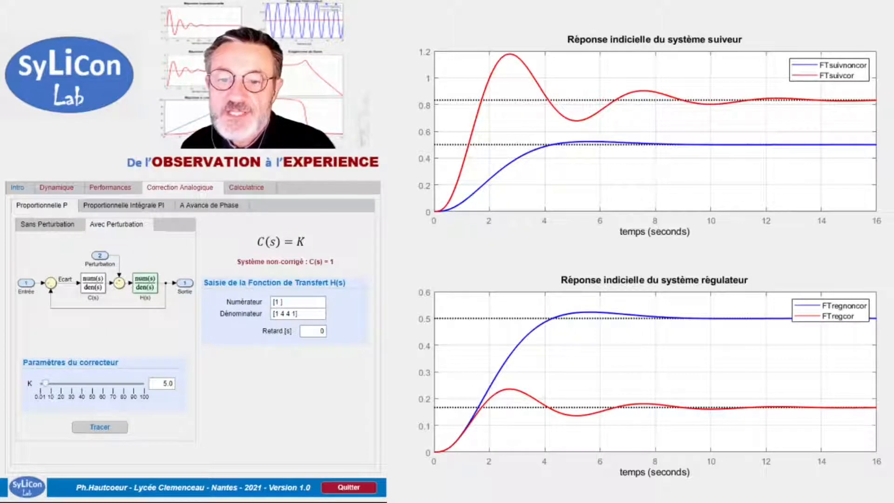
# Step: Raise the gain K to 10 and replot the step responses of the system with disturbance
pyautogui.moveTo(45, 382); pyautogui.dragTo(50, 383)
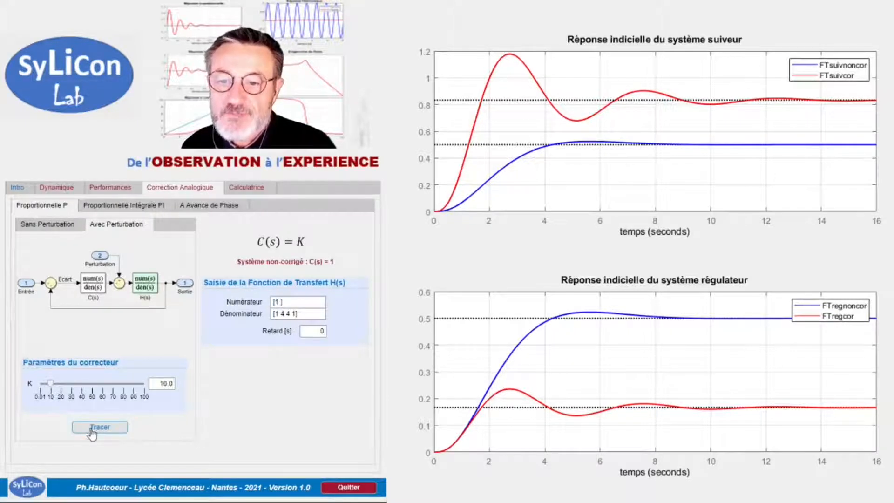
pyautogui.click(90, 428)
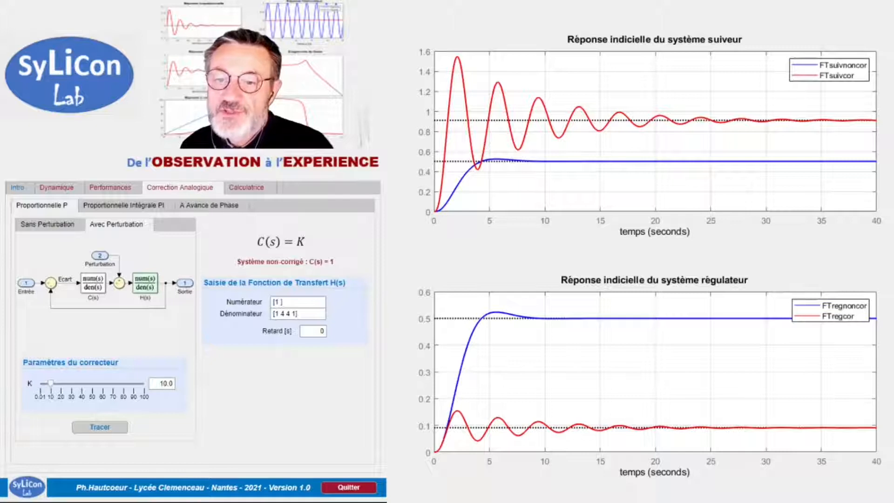
# Step: Set the gain K to 15 and plot the responses both with and without disturbance
pyautogui.click(180, 387)
pyautogui.write('15')
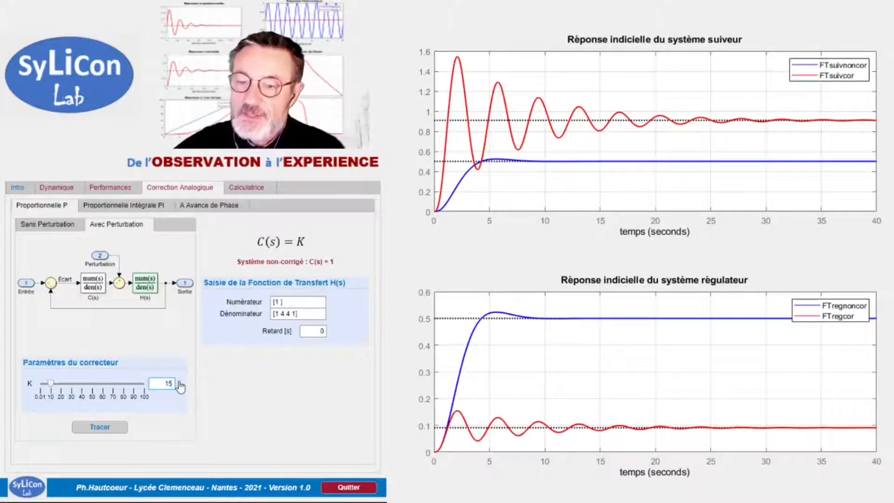
pyautogui.press('Return')
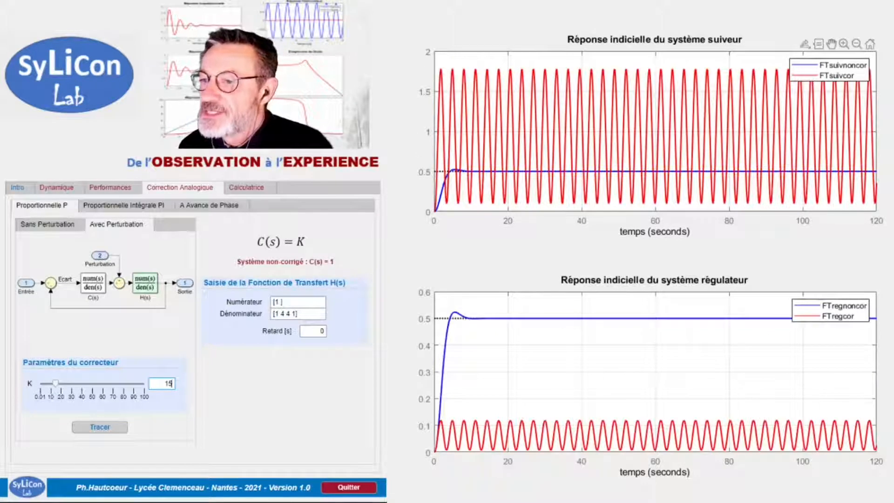
pyautogui.click(46, 225)
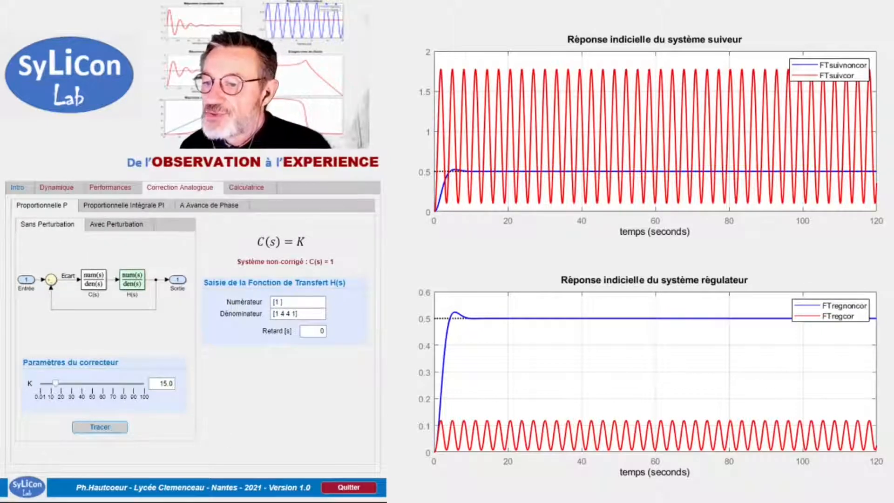
pyautogui.click(100, 427)
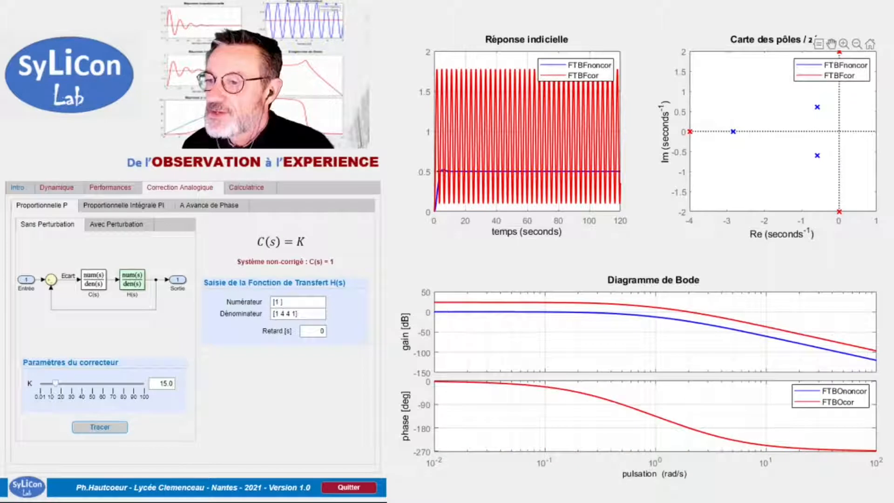
# Step: Move the pole-zero map's legend off the upper pole and mark the crossover points on the Bode diagram
pyautogui.moveTo(821, 75); pyautogui.dragTo(759, 74)
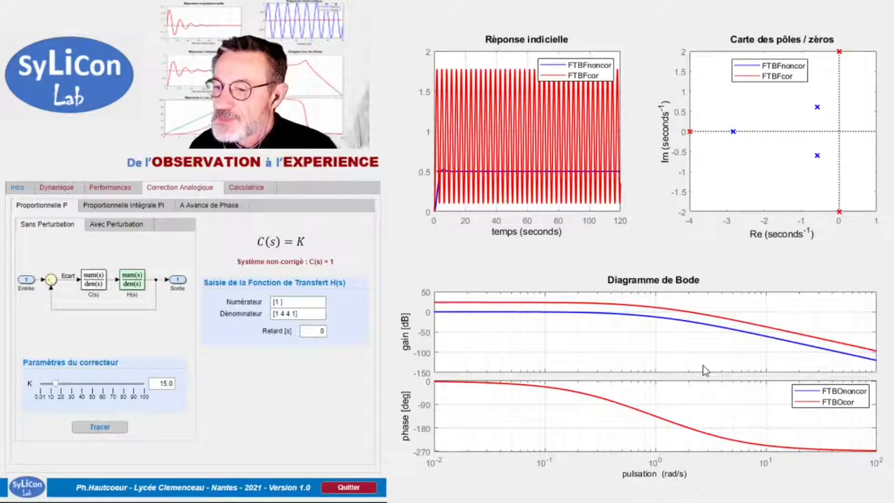
pyautogui.click(764, 375)
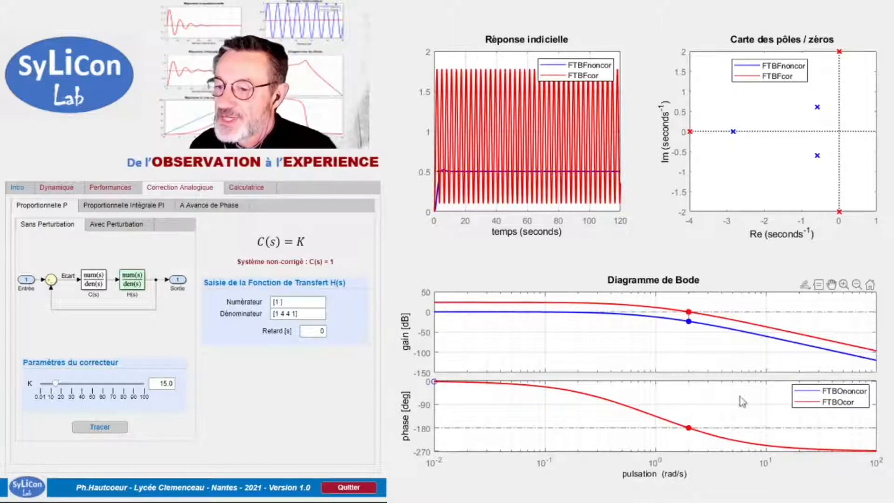
pyautogui.moveTo(689, 428)
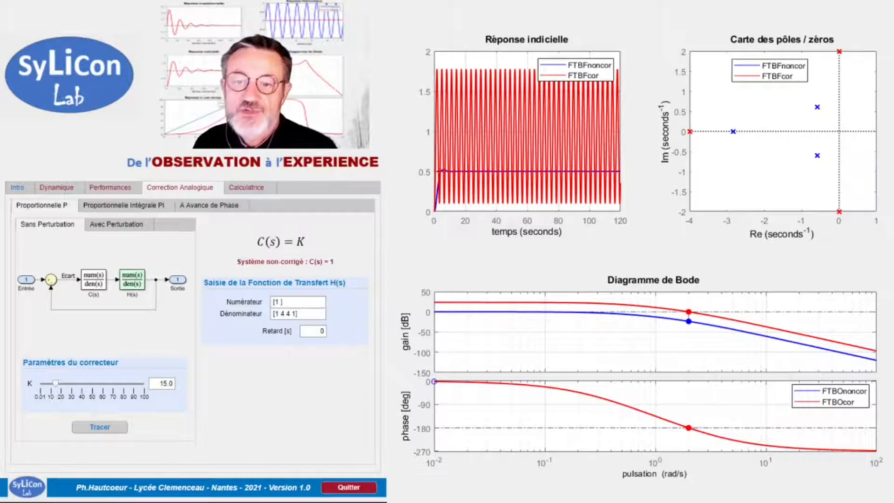
# Step: Plot the undisturbed system with a gain K of 20 and mark the crossover points on its Bode diagram
pyautogui.click(61, 384)
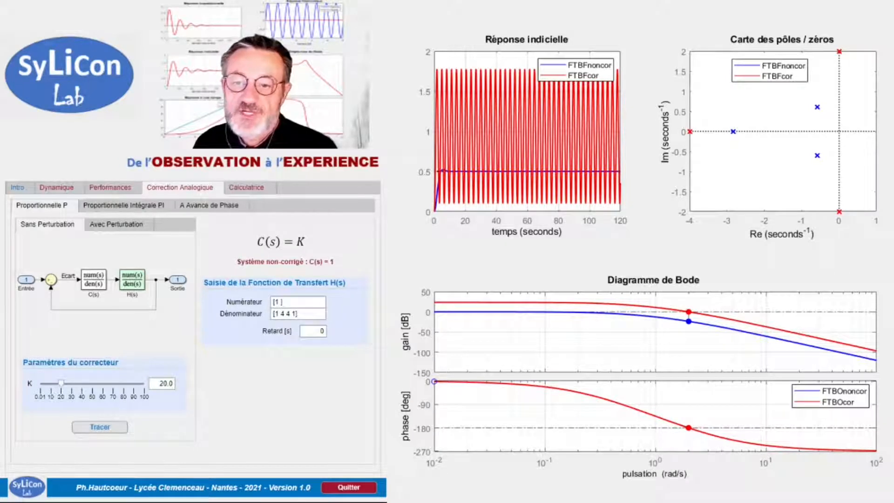
pyautogui.click(100, 428)
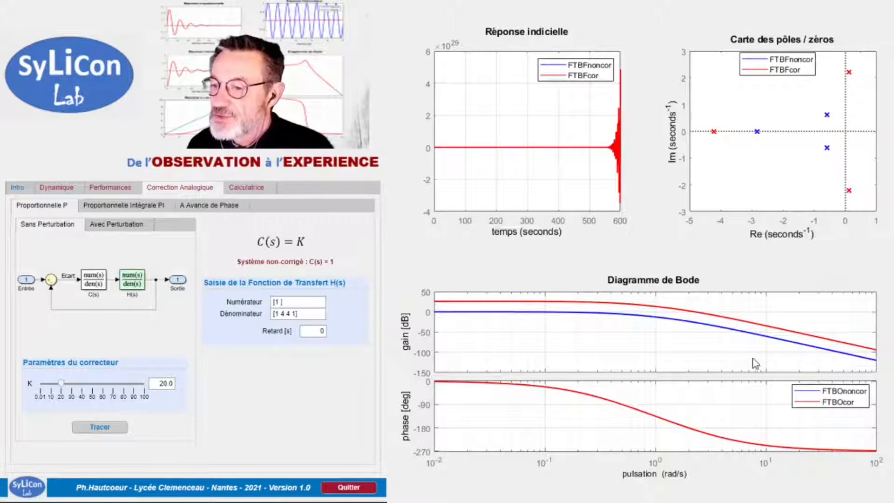
pyautogui.click(726, 357)
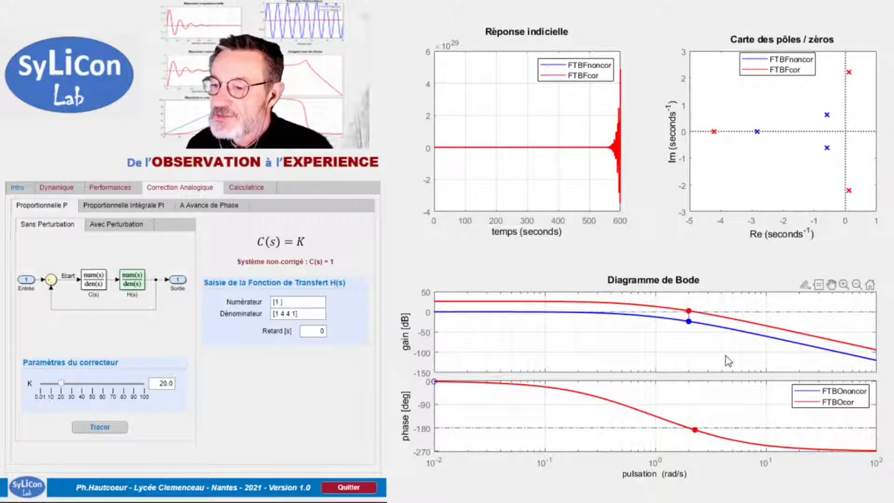
pyautogui.click(696, 432)
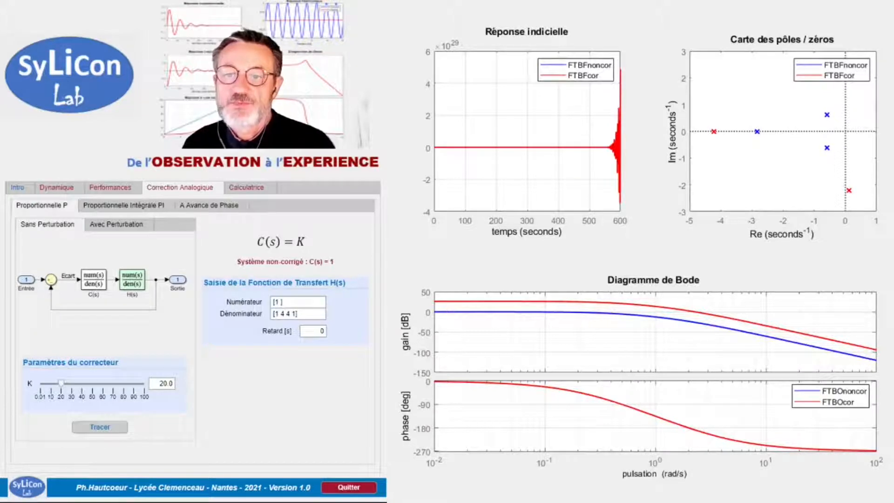
# Step: Plot the PI-corrected system's responses without and with disturbance, using Kp = 1 and Ti = 1
pyautogui.click(144, 207)
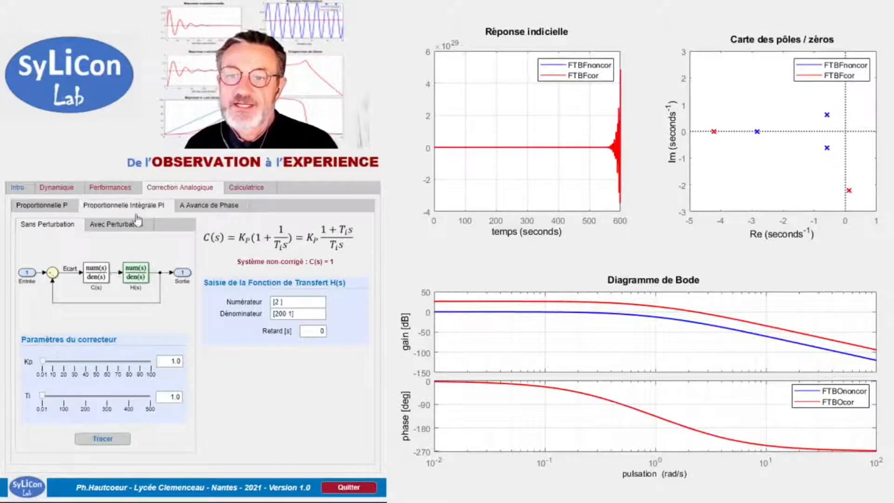
pyautogui.click(102, 439)
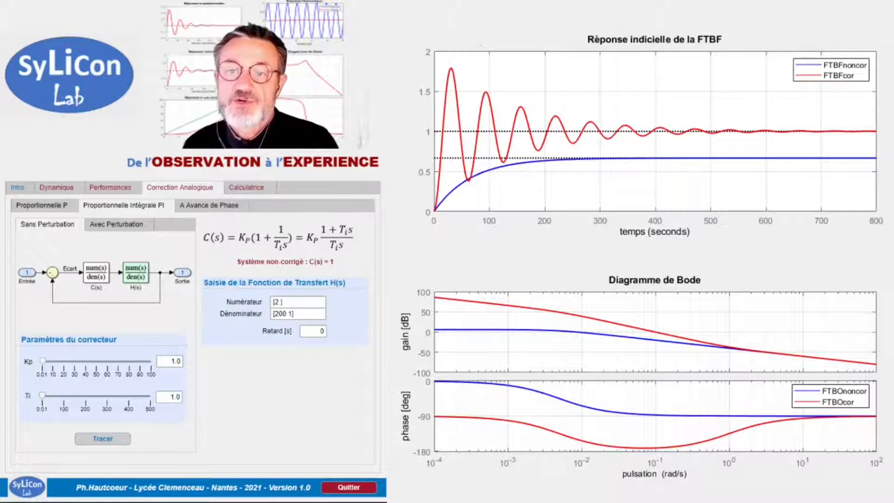
pyautogui.click(115, 225)
pyautogui.click(103, 439)
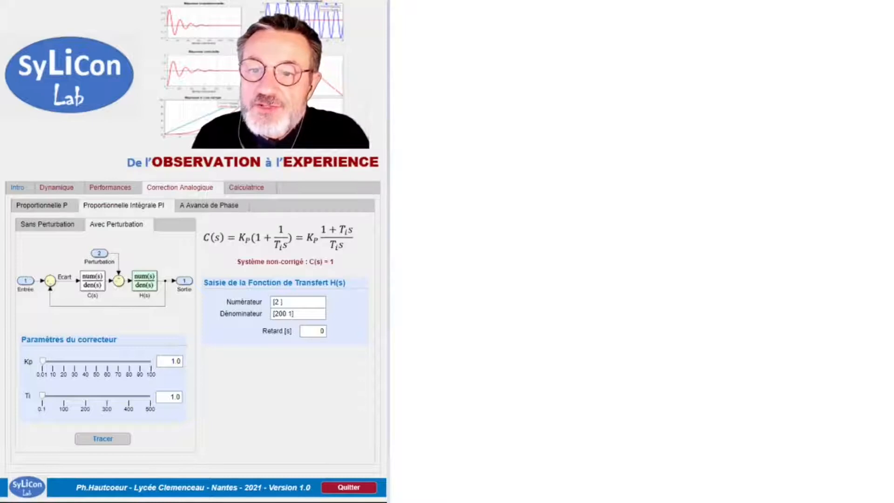
# Step: Handwrite the open-loop transfer function FTBO(p) = Ki (1+Tip)/(Tip) in purple at the head of the blank area
pyautogui.click(409, 30)
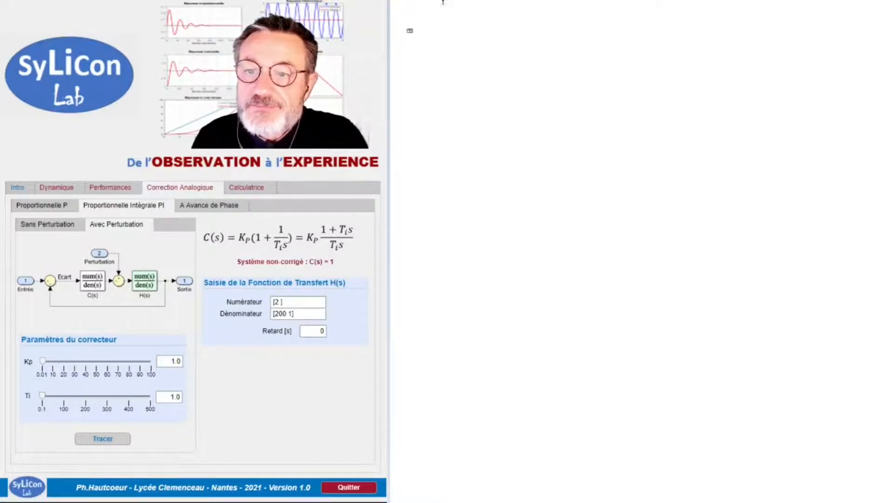
pyautogui.moveTo(415, 29); pyautogui.dragTo(419, 41)
pyautogui.moveTo(414, 29); pyautogui.dragTo(436, 40)
pyautogui.moveTo(428, 28)
pyautogui.mouseDown()
pyautogui.moveTo(445, 27)
pyautogui.moveTo(448, 41)
pyautogui.mouseUp()
pyautogui.moveTo(447, 30); pyautogui.dragTo(453, 42)
pyautogui.moveTo(468, 32); pyautogui.dragTo(489, 52)
pyautogui.moveTo(499, 37)
pyautogui.mouseDown()
pyautogui.moveTo(498, 53)
pyautogui.moveTo(499, 43)
pyautogui.moveTo(516, 51)
pyautogui.mouseUp()
pyautogui.moveTo(528, 33)
pyautogui.mouseDown()
pyautogui.moveTo(557, 41)
pyautogui.moveTo(563, 31)
pyautogui.moveTo(573, 43)
pyautogui.mouseUp()
pyautogui.moveTo(575, 37)
pyautogui.mouseDown()
pyautogui.moveTo(608, 54)
pyautogui.moveTo(621, 37)
pyautogui.moveTo(657, 33)
pyautogui.mouseUp()
pyautogui.moveTo(645, 19)
pyautogui.mouseDown()
pyautogui.moveTo(667, 17)
pyautogui.moveTo(670, 37)
pyautogui.moveTo(684, 45)
pyautogui.mouseUp()
pyautogui.moveTo(681, 27); pyautogui.dragTo(689, 32)
pyautogui.moveTo(614, 48)
pyautogui.mouseDown()
pyautogui.moveTo(677, 42)
pyautogui.moveTo(651, 73)
pyautogui.mouseUp()
pyautogui.moveTo(630, 59)
pyautogui.mouseDown()
pyautogui.moveTo(657, 55)
pyautogui.moveTo(683, 82)
pyautogui.mouseUp()
pyautogui.moveTo(681, 63); pyautogui.dragTo(688, 69)
pyautogui.moveTo(699, 19); pyautogui.dragTo(704, 54)
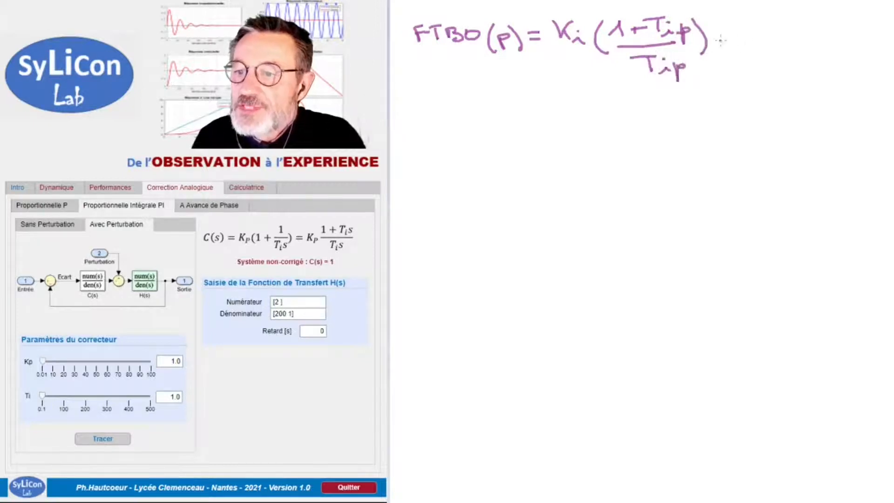
# Step: Complete the handwritten FTBO(p) expression by multiplying it by the fraction 2/(1+200p)
pyautogui.moveTo(755, 18)
pyautogui.mouseDown()
pyautogui.moveTo(771, 31)
pyautogui.moveTo(817, 33)
pyautogui.mouseUp()
pyautogui.moveTo(740, 53); pyautogui.dragTo(745, 61)
pyautogui.moveTo(751, 55)
pyautogui.mouseDown()
pyautogui.moveTo(764, 54)
pyautogui.moveTo(758, 60)
pyautogui.mouseUp()
pyautogui.moveTo(768, 49); pyautogui.dragTo(798, 58)
pyautogui.moveTo(799, 52)
pyautogui.mouseDown()
pyautogui.moveTo(814, 50)
pyautogui.moveTo(836, 71)
pyautogui.moveTo(841, 55)
pyautogui.mouseUp()
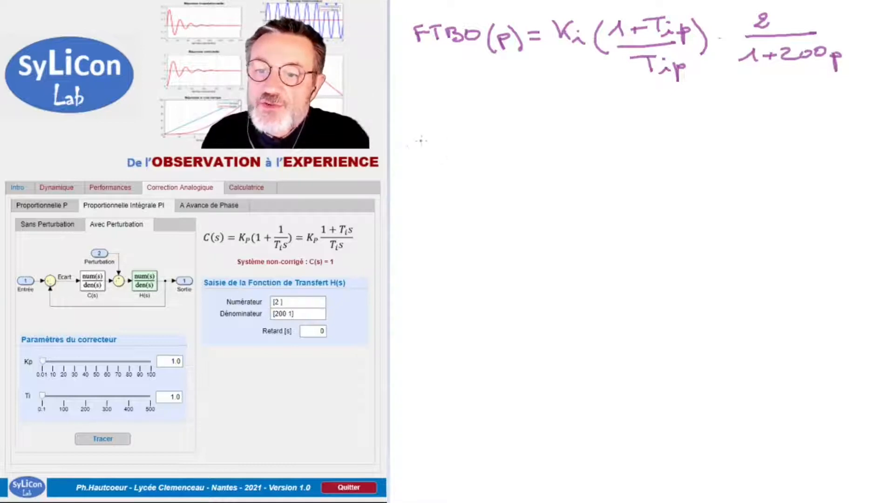
# Step: Handwrite the heading "Compensation de pôle" in red below the FTBO(p) expression
pyautogui.moveTo(436, 112)
pyautogui.mouseDown()
pyautogui.moveTo(433, 131)
pyautogui.moveTo(449, 123)
pyautogui.moveTo(468, 132)
pyautogui.mouseUp()
pyautogui.moveTo(475, 120)
pyautogui.mouseDown()
pyautogui.moveTo(476, 140)
pyautogui.moveTo(495, 122)
pyautogui.moveTo(563, 132)
pyautogui.mouseUp()
pyautogui.moveTo(559, 117)
pyautogui.mouseDown()
pyautogui.moveTo(583, 122)
pyautogui.moveTo(586, 133)
pyautogui.moveTo(669, 102)
pyautogui.moveTo(678, 123)
pyautogui.moveTo(769, 114)
pyautogui.moveTo(742, 112)
pyautogui.mouseUp()
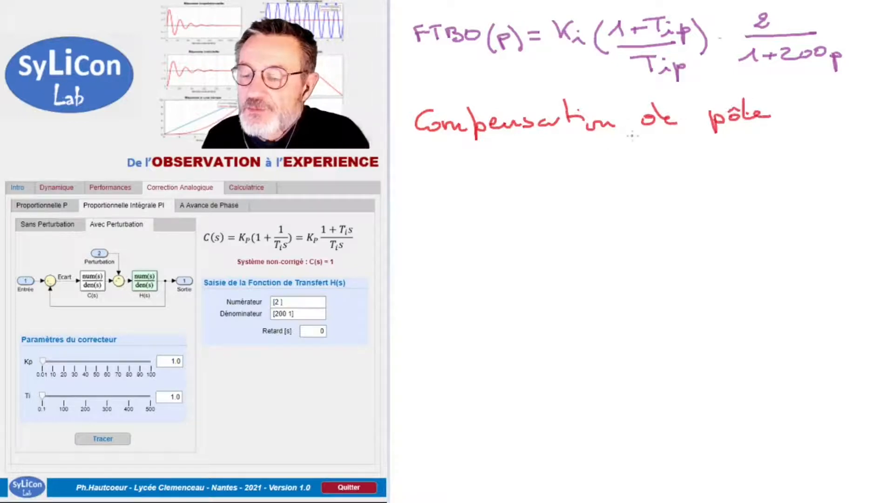
# Step: Write the condition Ti = T under the heading and strike out the factors 1+Tip and 1+200p in the expression above
pyautogui.moveTo(502, 164)
pyautogui.mouseDown()
pyautogui.moveTo(503, 181)
pyautogui.moveTo(517, 164)
pyautogui.moveTo(518, 181)
pyautogui.moveTo(555, 171)
pyautogui.mouseUp()
pyautogui.click(519, 172)
pyautogui.moveTo(538, 179)
pyautogui.mouseDown()
pyautogui.moveTo(579, 177)
pyautogui.moveTo(589, 162)
pyautogui.mouseUp()
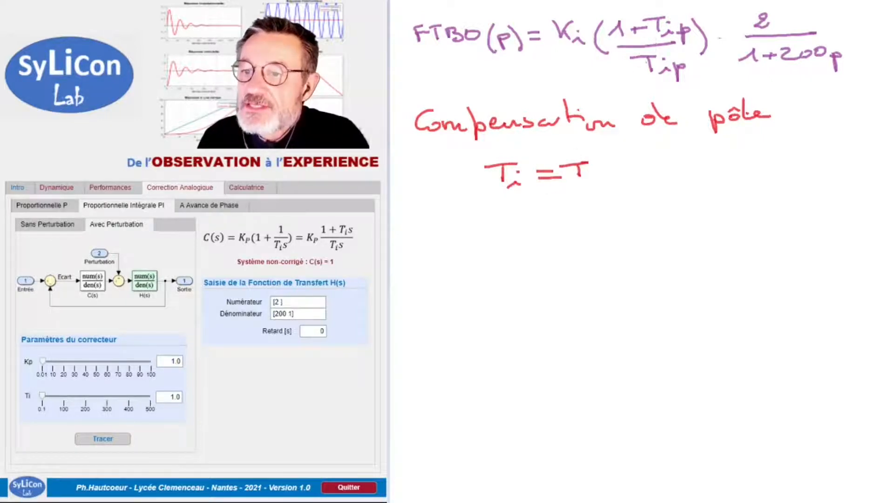
pyautogui.moveTo(619, 45); pyautogui.dragTo(667, 18)
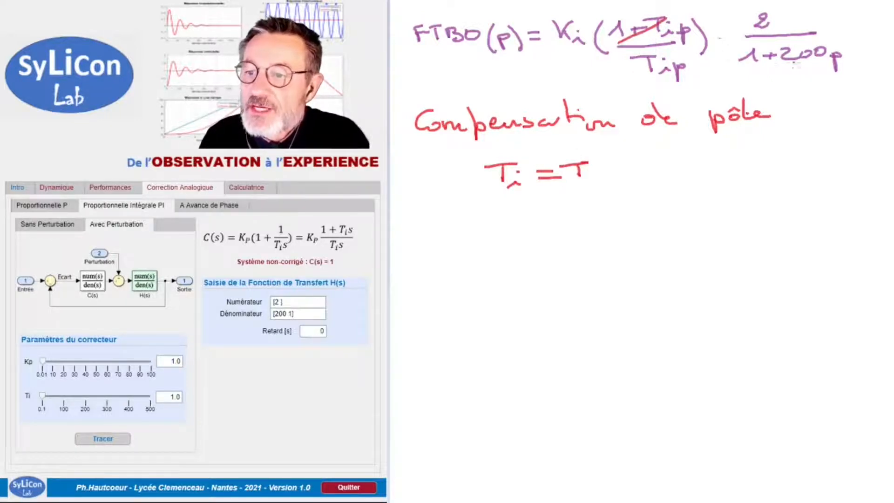
pyautogui.moveTo(761, 71); pyautogui.dragTo(793, 49)
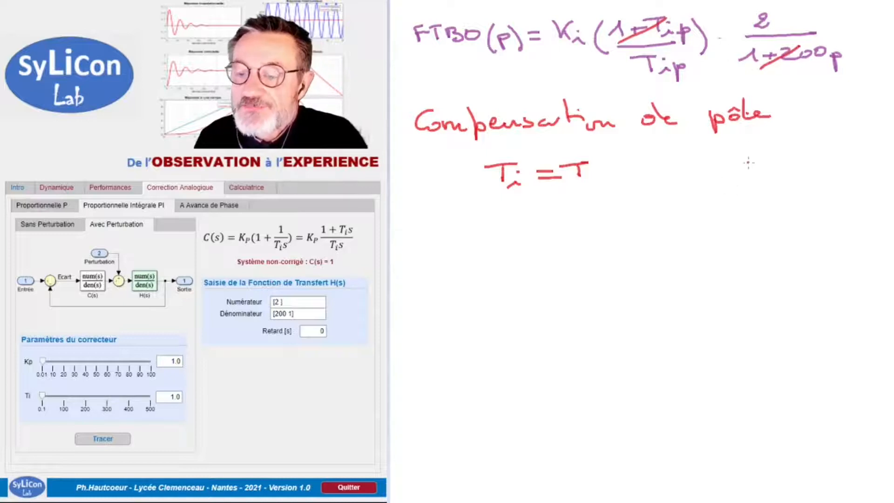
# Step: Write the simplified FTBO(p) = in red below the condition, with Ki · 2 as numerator over a fraction bar
pyautogui.moveTo(421, 219)
pyautogui.mouseDown()
pyautogui.moveTo(494, 221)
pyautogui.moveTo(507, 247)
pyautogui.moveTo(521, 229)
pyautogui.mouseUp()
pyautogui.moveTo(529, 212)
pyautogui.mouseDown()
pyautogui.moveTo(535, 233)
pyautogui.moveTo(564, 220)
pyautogui.mouseUp()
pyautogui.moveTo(551, 230); pyautogui.dragTo(565, 229)
pyautogui.moveTo(597, 204); pyautogui.dragTo(598, 225)
pyautogui.moveTo(609, 212)
pyautogui.mouseDown()
pyautogui.moveTo(604, 222)
pyautogui.moveTo(614, 218)
pyautogui.mouseUp()
pyautogui.moveTo(616, 214); pyautogui.dragTo(622, 220)
pyautogui.click(620, 206)
pyautogui.click(633, 218)
pyautogui.moveTo(645, 209); pyautogui.dragTo(654, 219)
pyautogui.moveTo(594, 232); pyautogui.dragTo(665, 227)
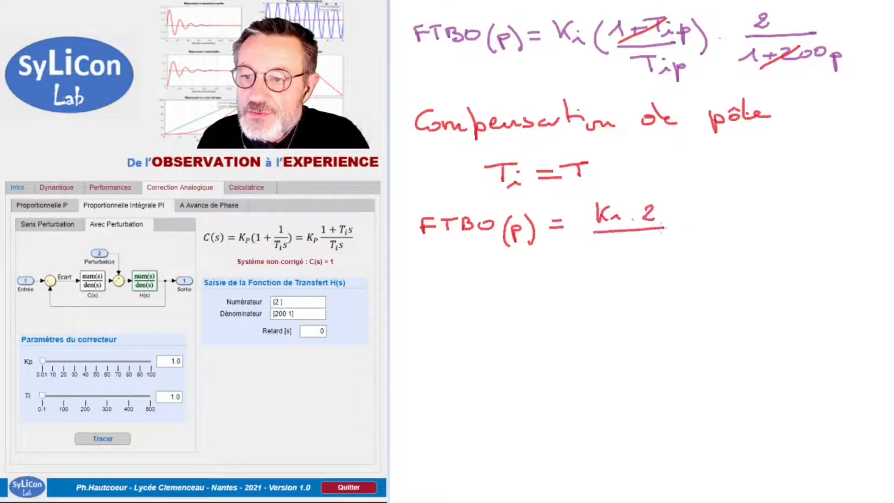